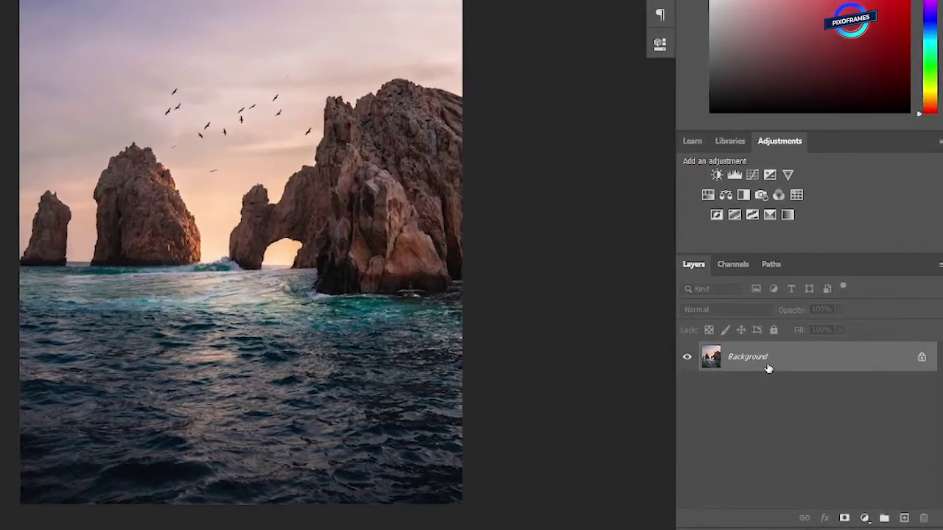
Convert the Background photo into a smart object (Layer 0) and add an empty Layer 1 above it.
{"action": "right_click", "coordinate": [792, 392]}
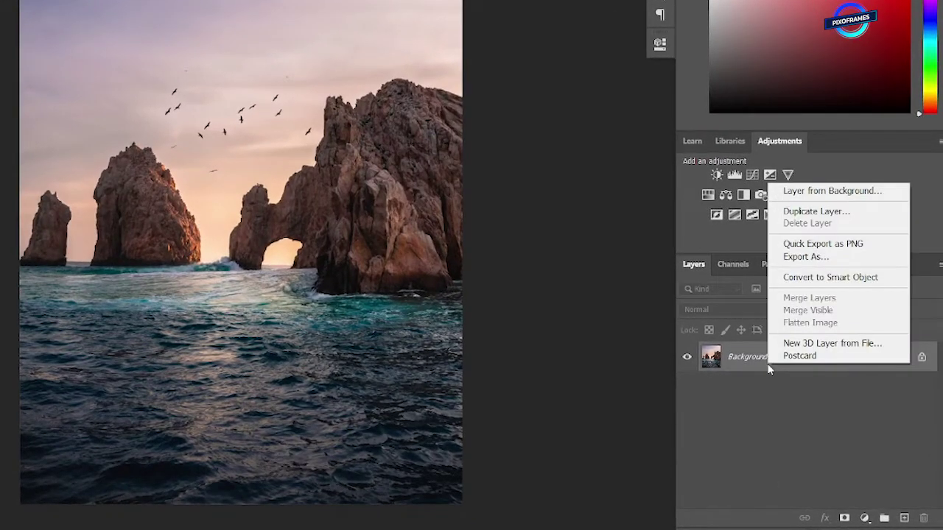
{"action": "left_click", "coordinate": [788, 277]}
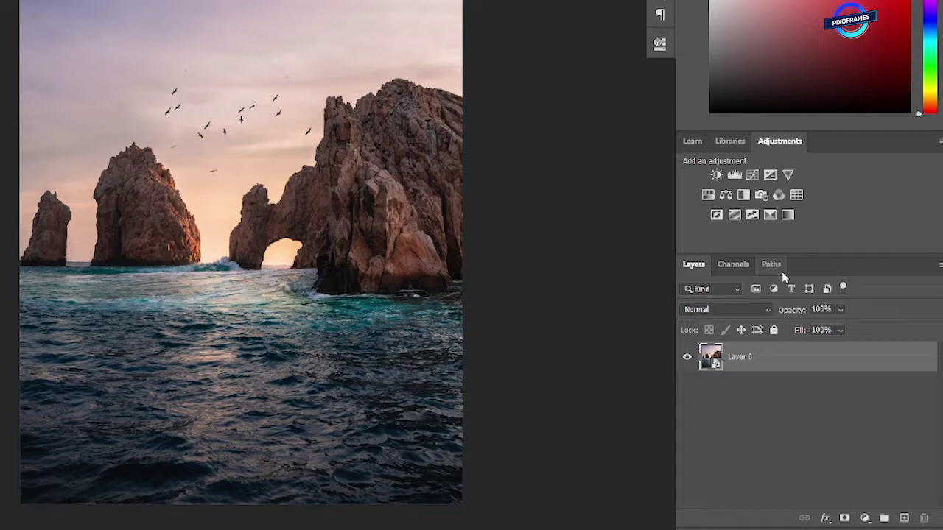
{"action": "left_click", "coordinate": [904, 518]}
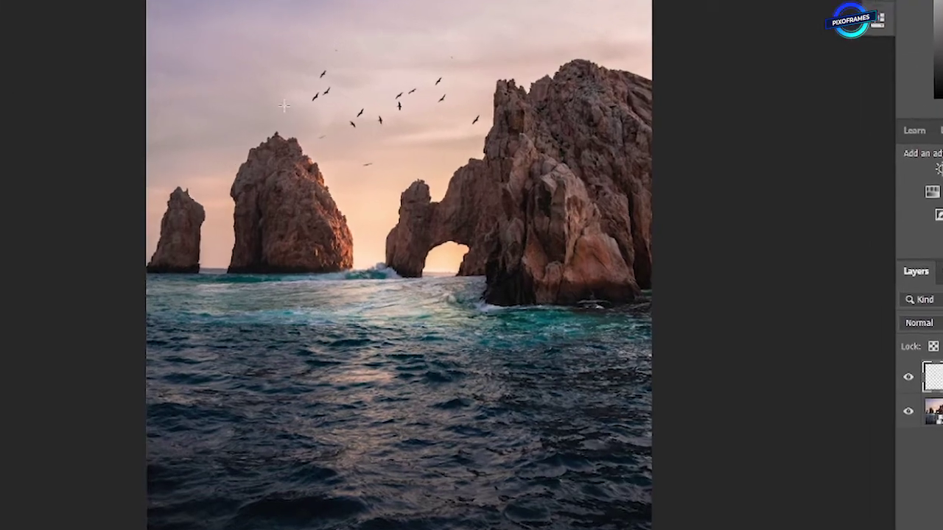
Draw a tall white rectangle with a 40 px corner radius and centre it on the canvas.
{"action": "left_click_drag", "start_coordinate": [308, 115], "coordinate": [516, 422]}
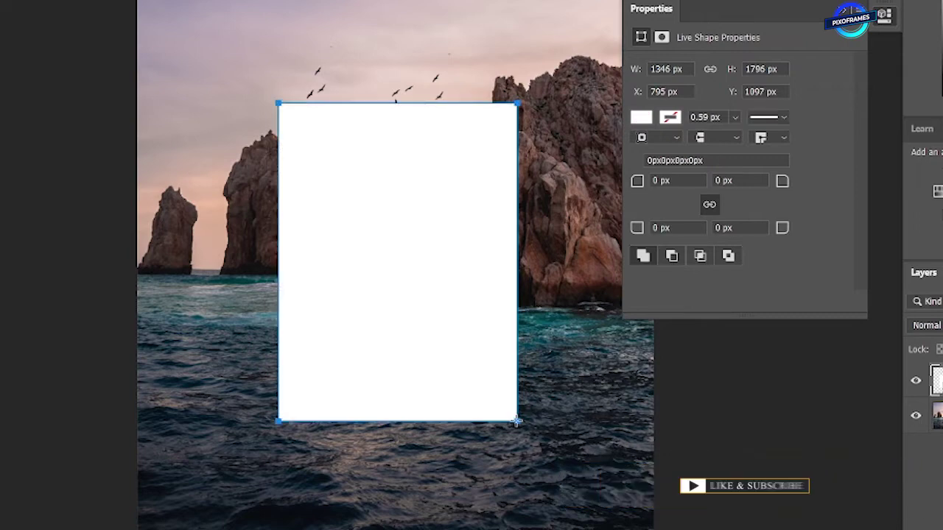
{"action": "left_click", "coordinate": [655, 227]}
{"action": "type", "text": "40"}
{"action": "key", "text": "Return"}
{"action": "key", "text": "v"}
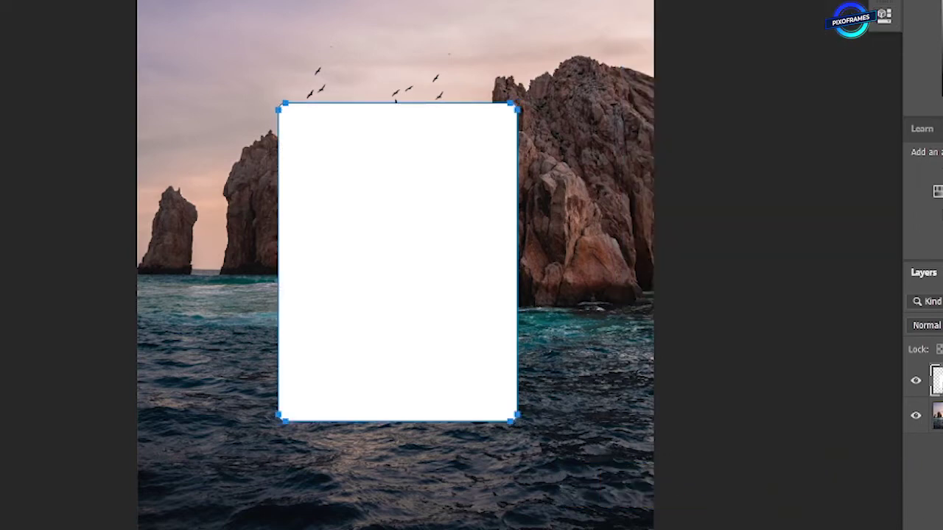
{"action": "left_click_drag", "start_coordinate": [374, 303], "coordinate": [379, 297]}
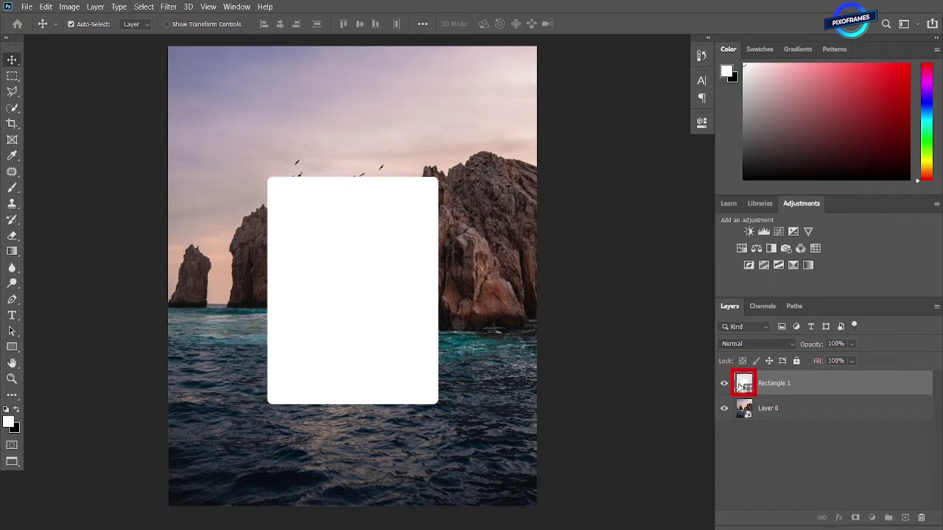
Load Rectangle 1's shape as a selection and apply a 12-pixel Gaussian Blur to Layer 0.
{"action": "left_click", "coordinate": [743, 384], "text": "ctrl"}
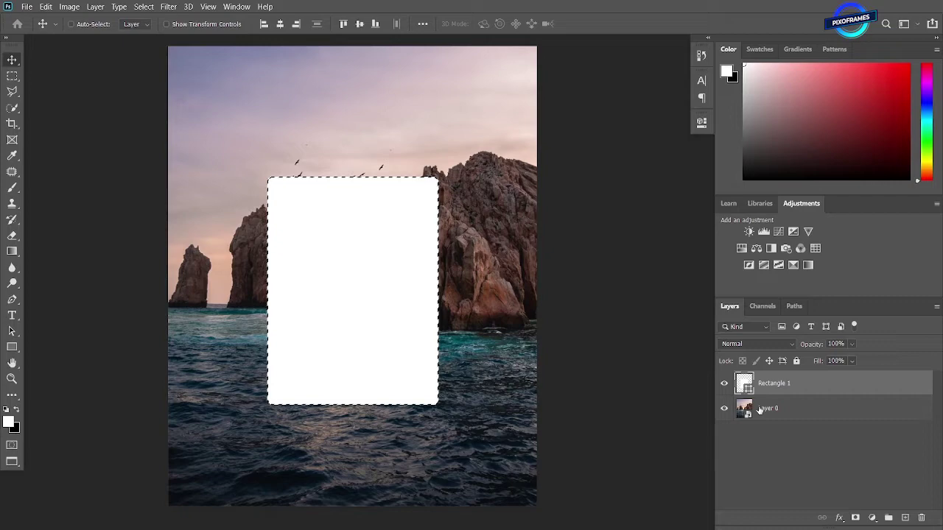
{"action": "left_click", "coordinate": [761, 410]}
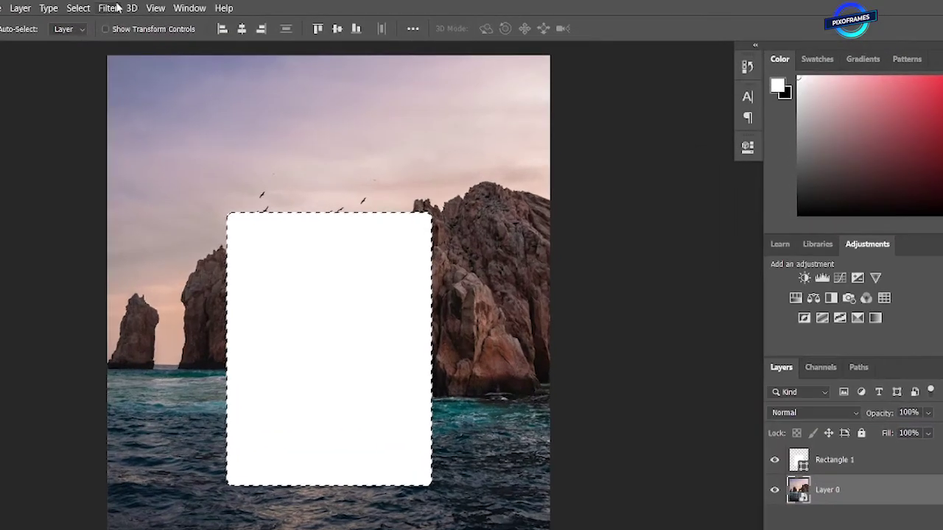
{"action": "left_click", "coordinate": [168, 7]}
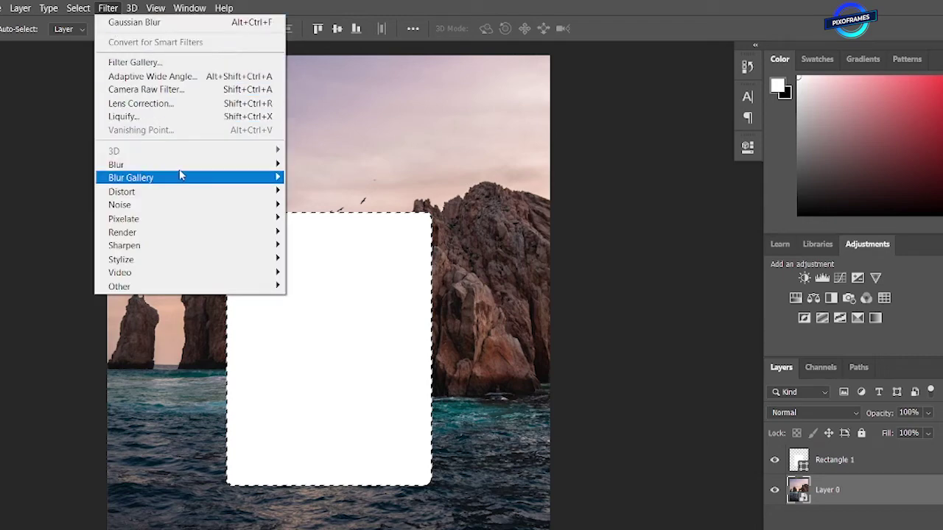
{"action": "mouse_move", "coordinate": [249, 162]}
{"action": "left_click", "coordinate": [324, 218]}
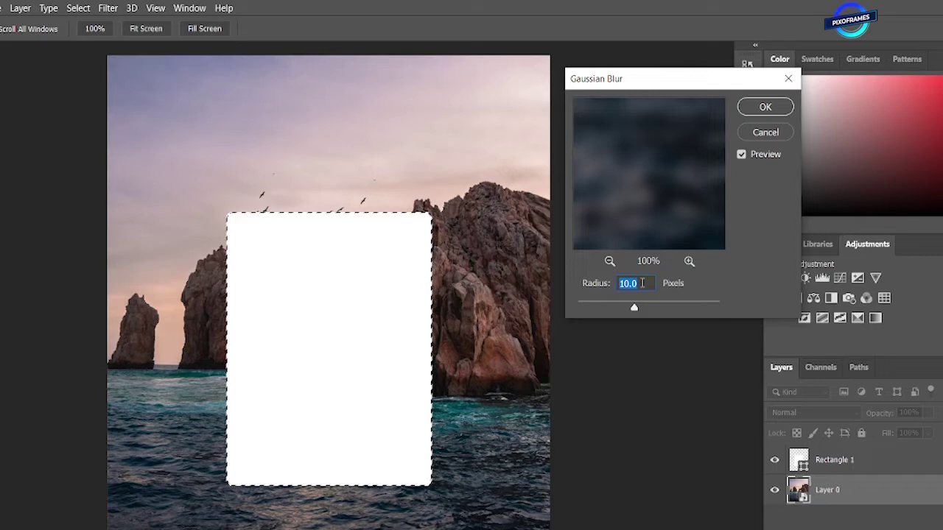
{"action": "type", "text": "12"}
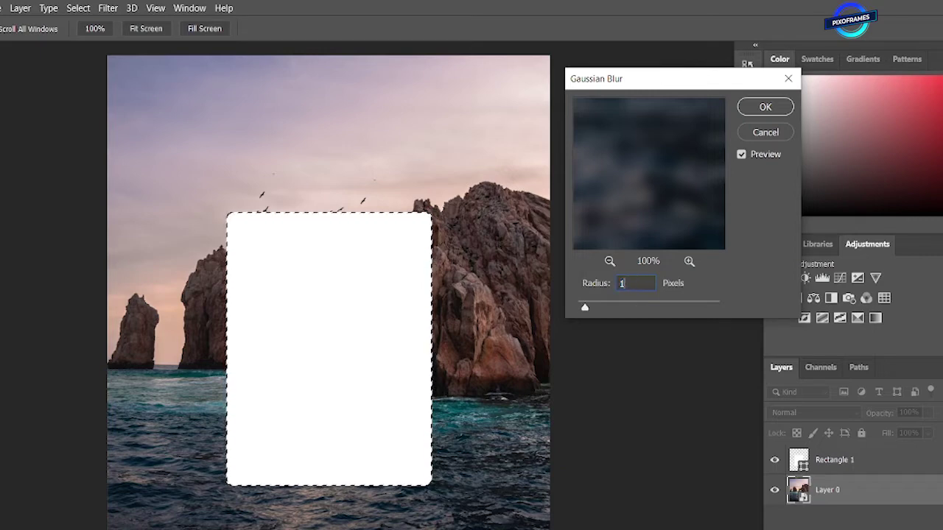
{"action": "left_click", "coordinate": [766, 107]}
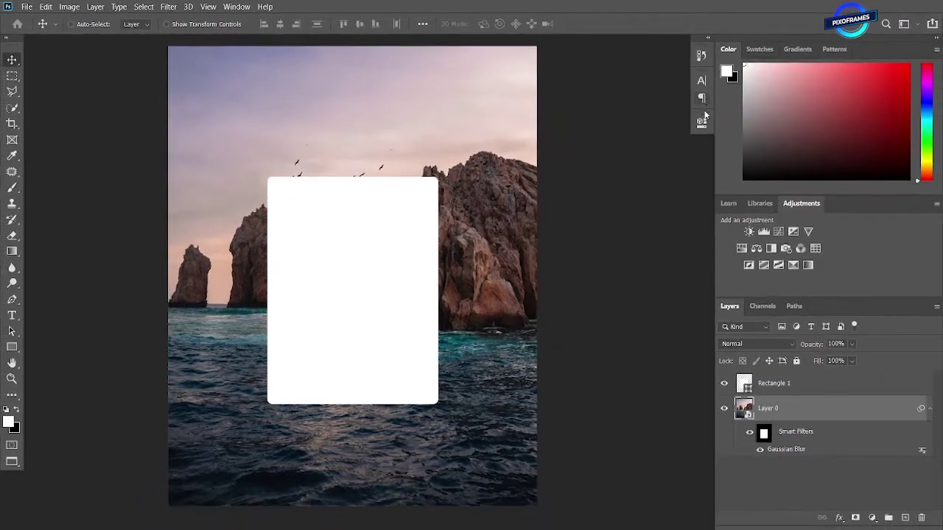
Set Rectangle 1's Fill Opacity to 0% in its Blending Options.
{"action": "right_click", "coordinate": [797, 383]}
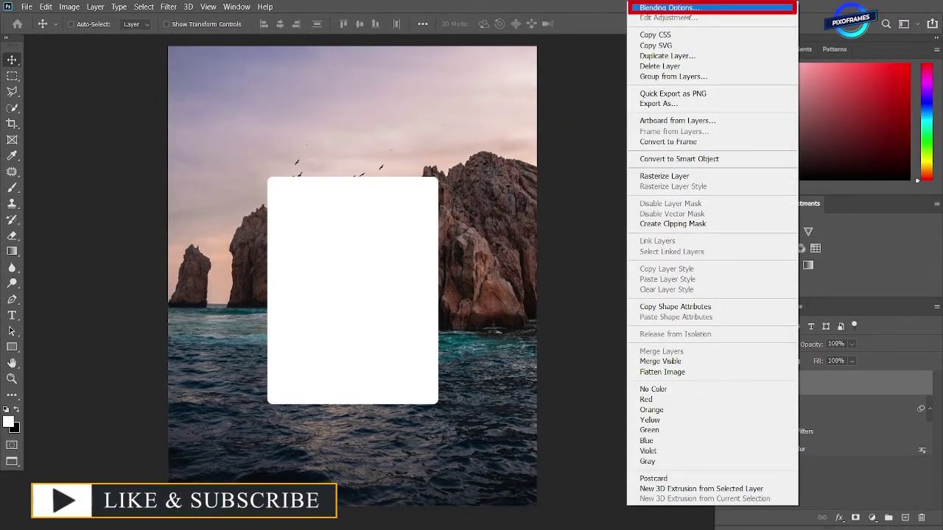
{"action": "left_click", "coordinate": [688, 9]}
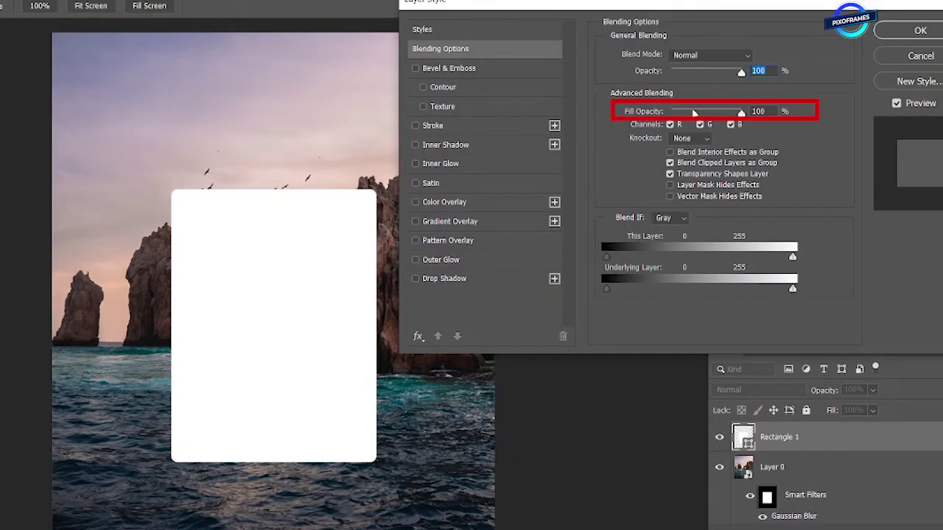
{"action": "left_click_drag", "start_coordinate": [694, 113], "coordinate": [669, 112]}
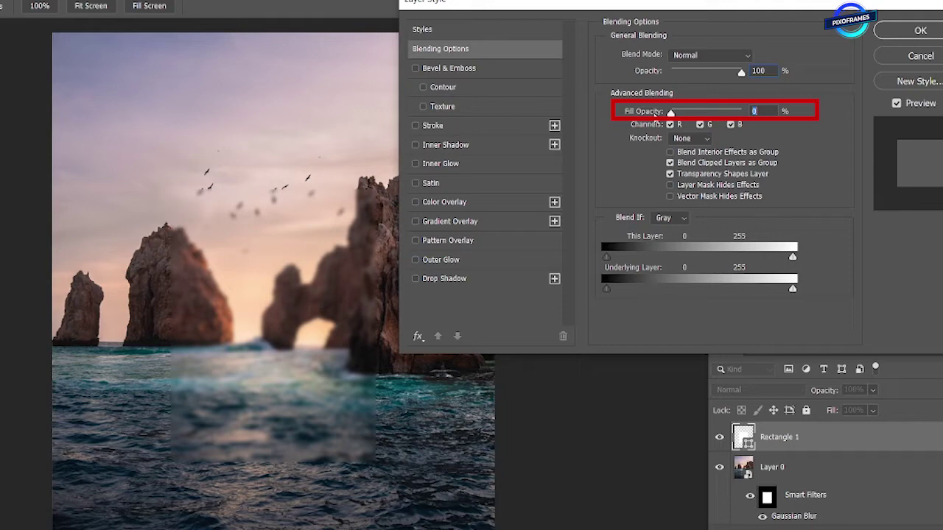
Add a 10 px inside Stroke with gradient fill type to Rectangle 1.
{"action": "left_click", "coordinate": [466, 127]}
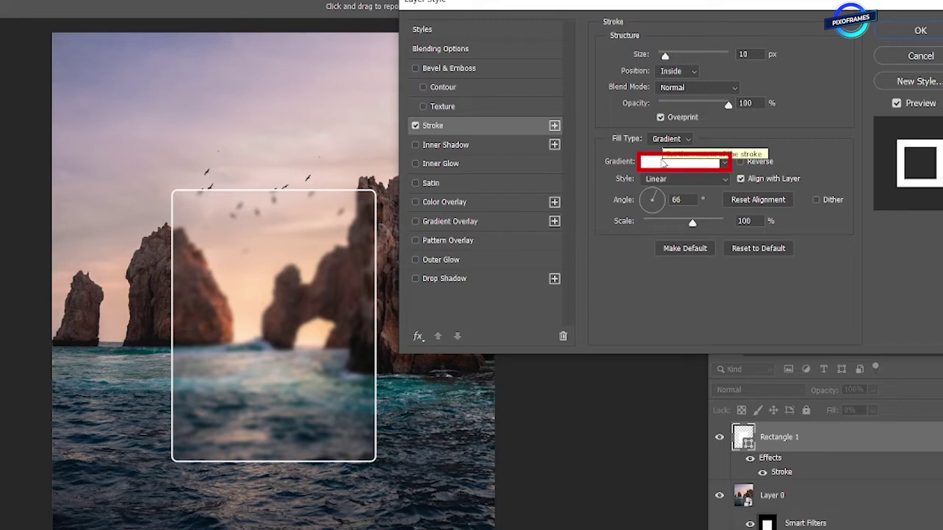
Set the stroke gradient's stops to teal sampled from the water and peach from the sky.
{"action": "left_click", "coordinate": [664, 162]}
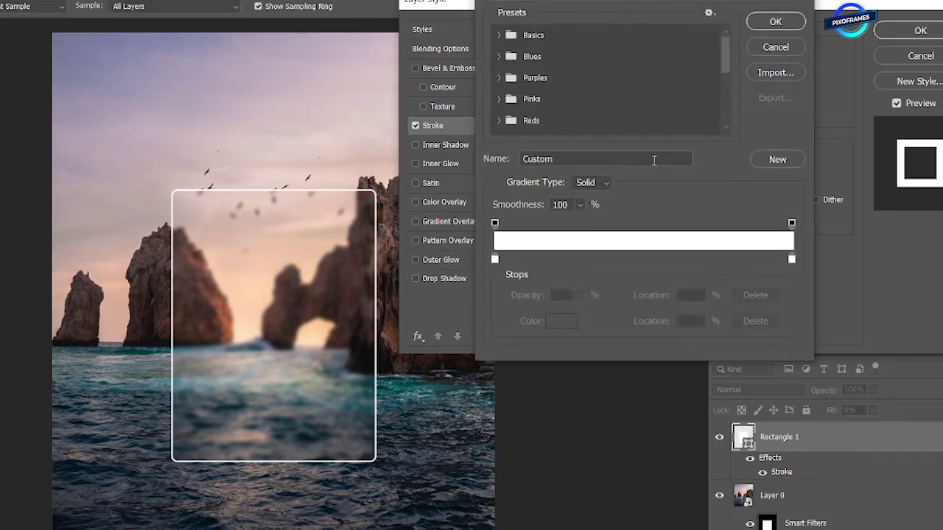
{"action": "left_click", "coordinate": [494, 260]}
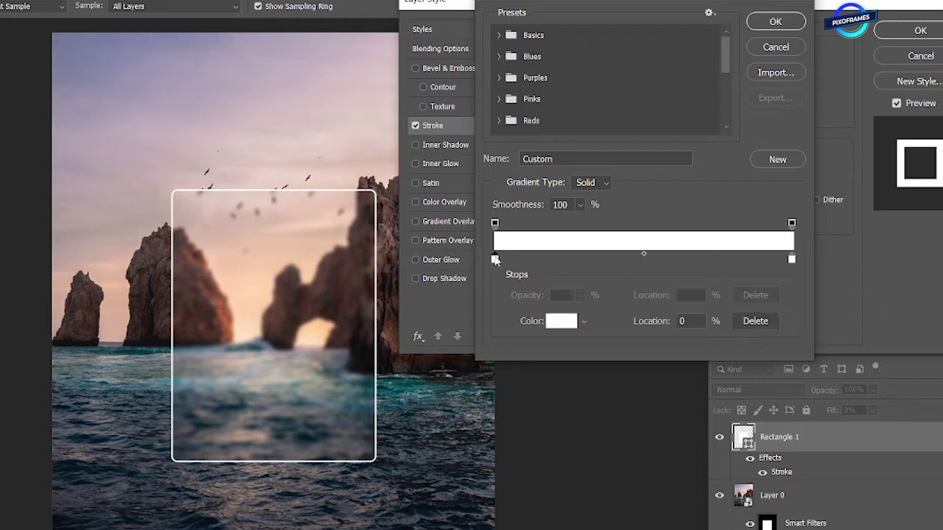
{"action": "left_click", "coordinate": [402, 384]}
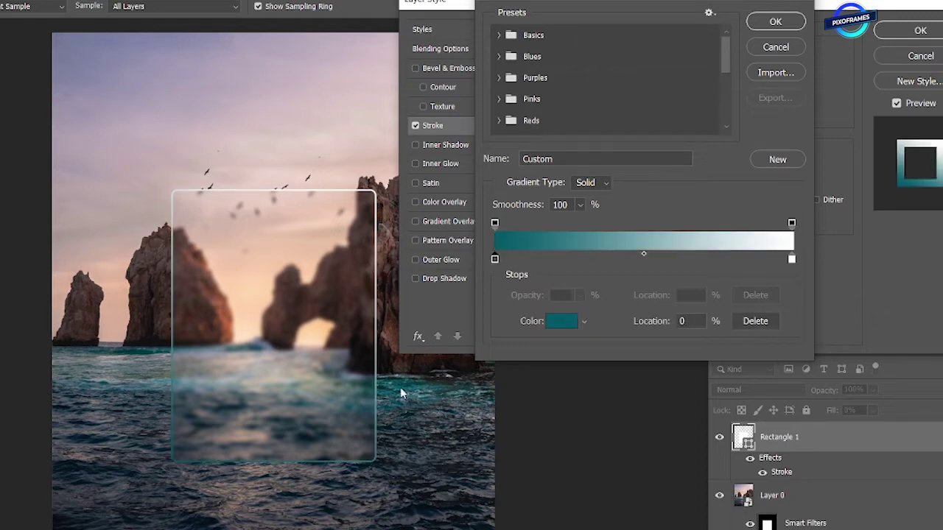
{"action": "left_click", "coordinate": [793, 259]}
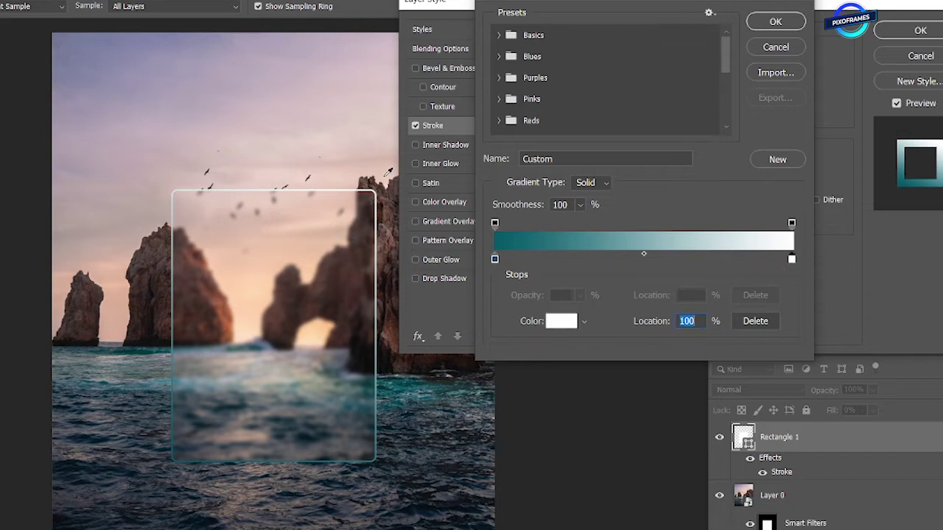
{"action": "left_click", "coordinate": [390, 166]}
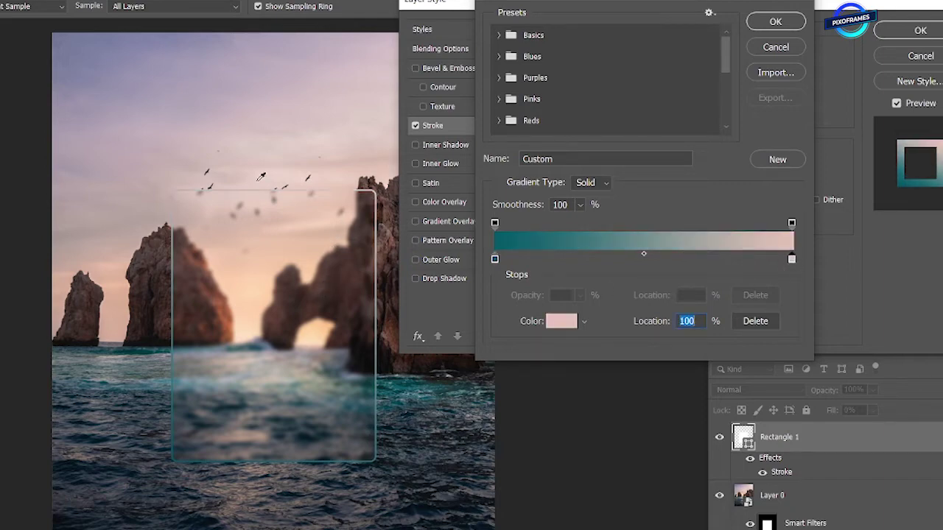
{"action": "left_click", "coordinate": [117, 286]}
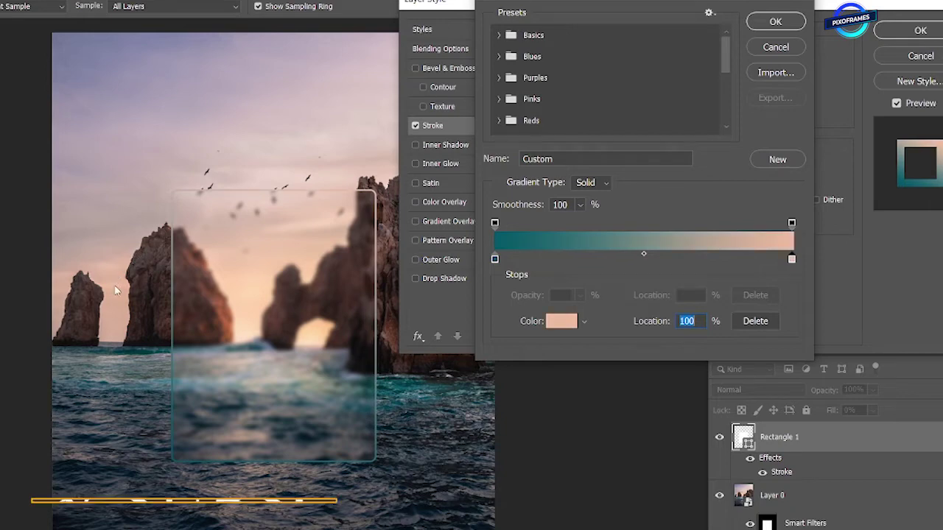
{"action": "left_click", "coordinate": [757, 25]}
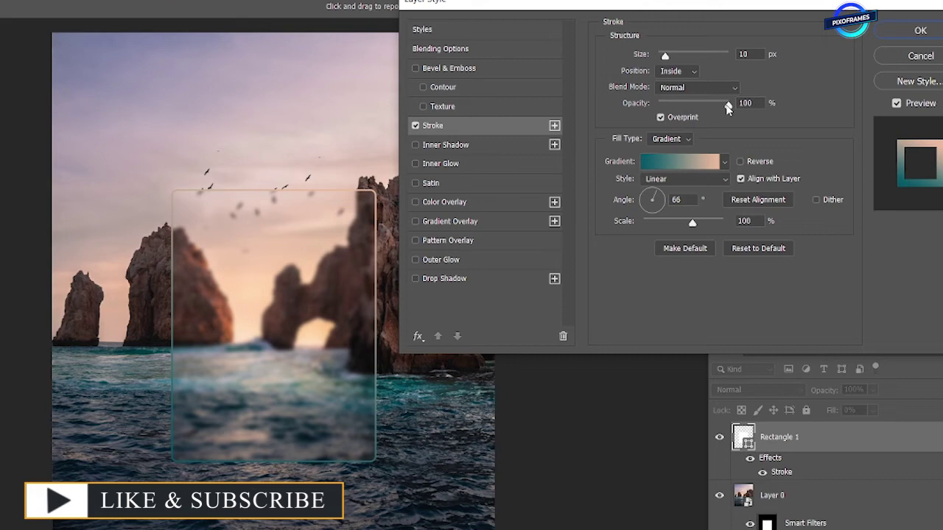
Lower the stroke opacity to 51% and turn on the Gradient Overlay effect.
{"action": "left_click_drag", "start_coordinate": [728, 104], "coordinate": [694, 108]}
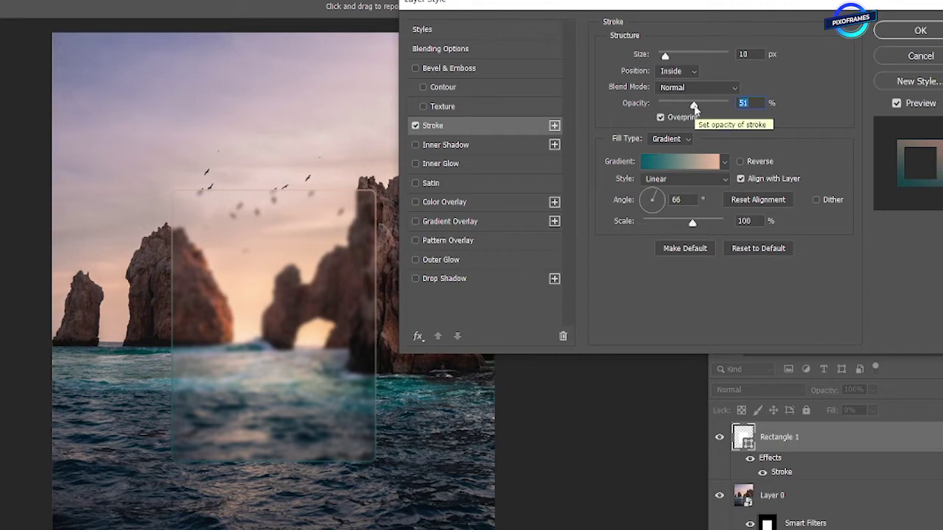
{"action": "left_click", "coordinate": [496, 229]}
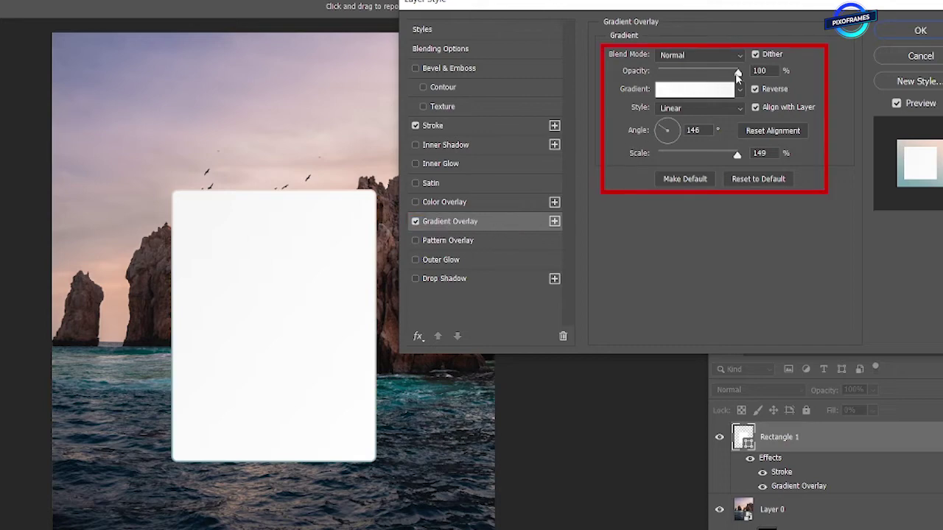
Set the Gradient Overlay opacity to 32% and bring up its white gradient for editing.
{"action": "left_click_drag", "start_coordinate": [736, 73], "coordinate": [684, 76]}
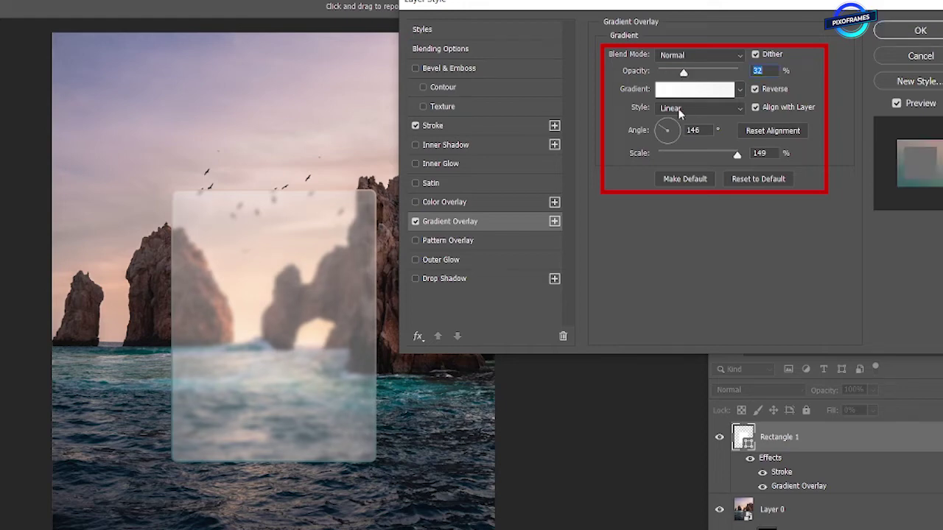
{"action": "left_click", "coordinate": [682, 91]}
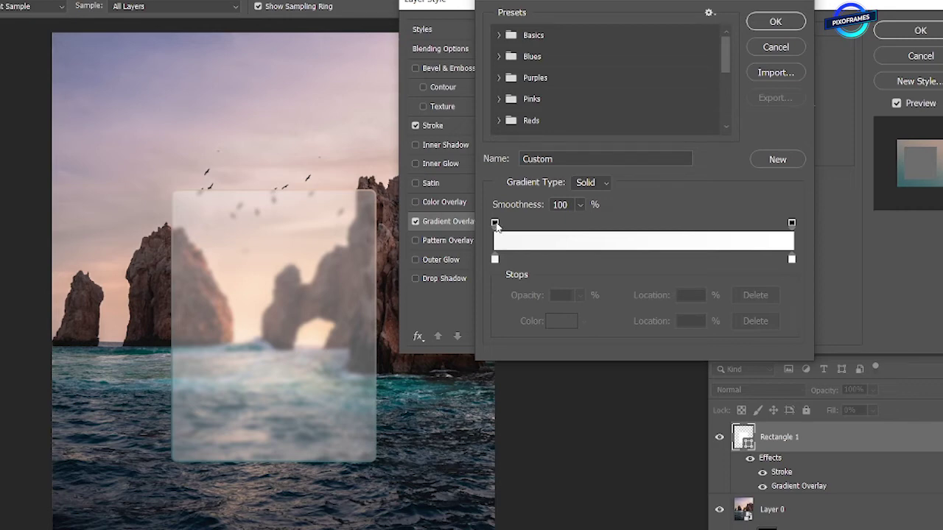
Set both opacity stops of the overlay gradient to 30% and confirm the gradient.
{"action": "left_click", "coordinate": [495, 224]}
{"action": "mouse_move", "coordinate": [532, 295]}
{"action": "left_mouse_down"}
{"action": "mouse_move", "coordinate": [492, 298]}
{"action": "mouse_move", "coordinate": [521, 297]}
{"action": "left_mouse_up"}
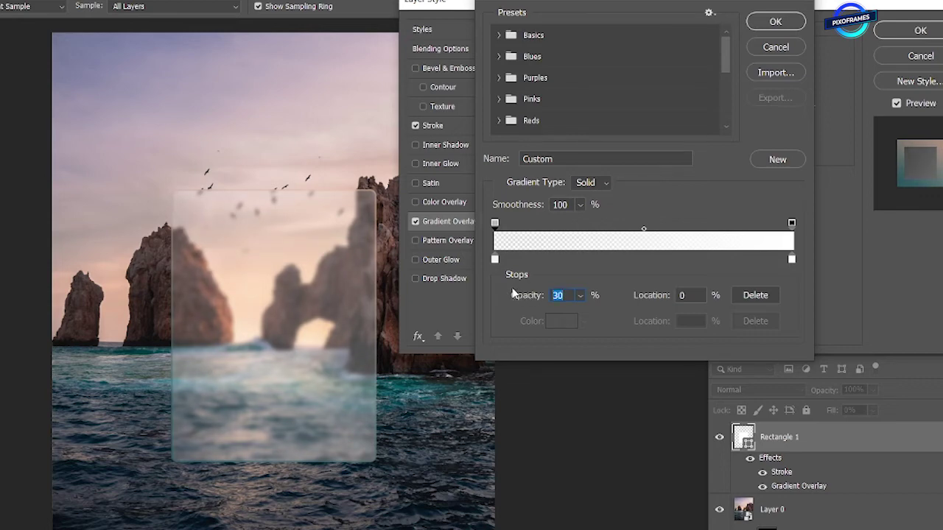
{"action": "left_click", "coordinate": [792, 224]}
{"action": "mouse_move", "coordinate": [541, 299]}
{"action": "left_mouse_down"}
{"action": "mouse_move", "coordinate": [497, 301]}
{"action": "mouse_move", "coordinate": [532, 297]}
{"action": "left_mouse_up"}
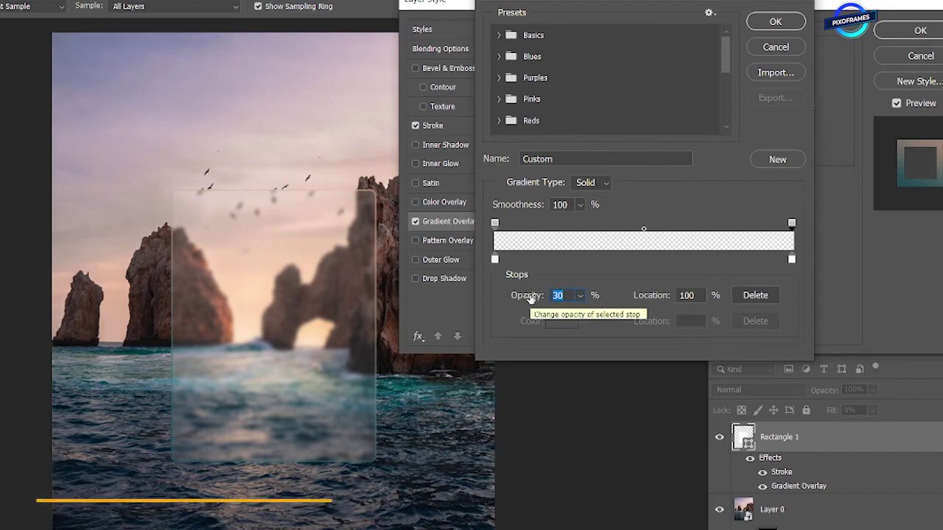
{"action": "left_click", "coordinate": [758, 25]}
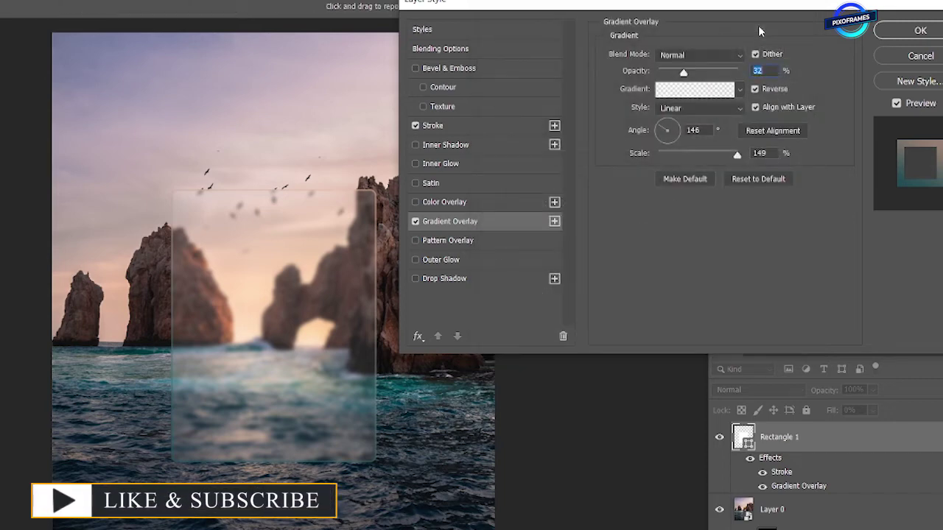
Add a 35% opacity Drop Shadow (distance 8, spread 7, size 59) and apply the layer style.
{"action": "left_click", "coordinate": [474, 280]}
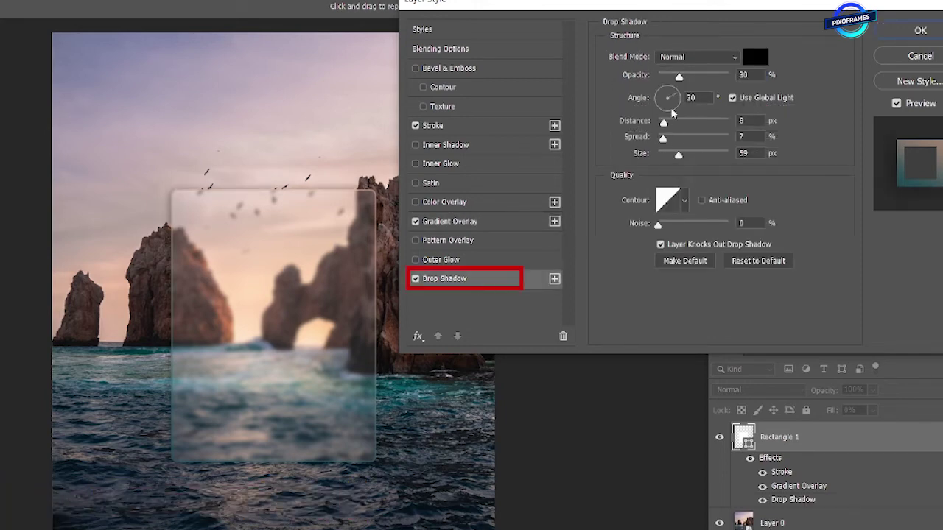
{"action": "left_click_drag", "start_coordinate": [680, 80], "coordinate": [682, 80]}
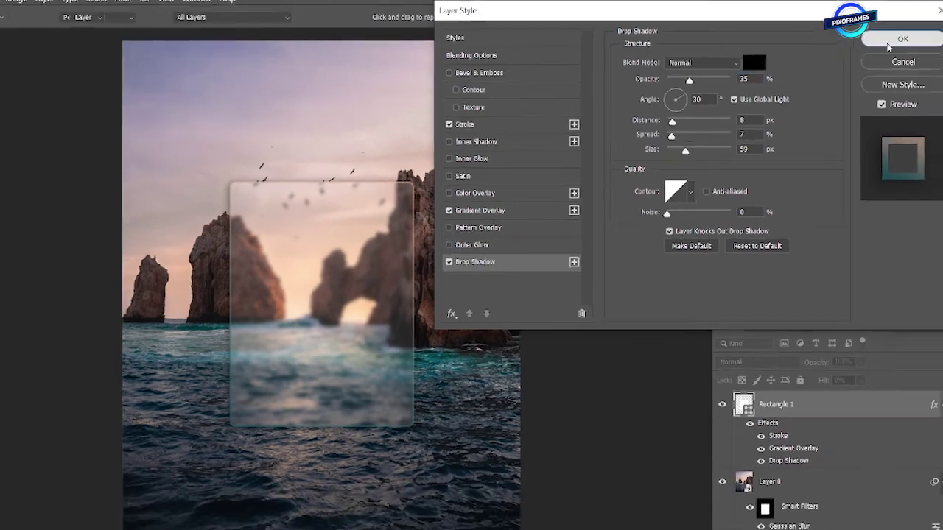
{"action": "left_click", "coordinate": [917, 30]}
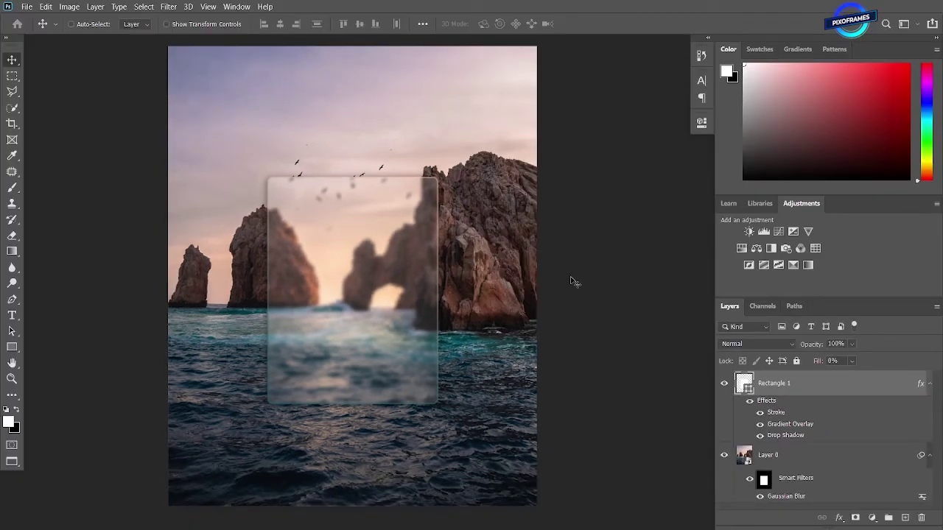
Zoom in on the glass card's blurred edge, then zoom back out and pan to center the whole card.
{"action": "key", "text": "ctrl+plus"}
{"action": "key", "text": "ctrl+plus"}
{"action": "key", "text": "ctrl+plus"}
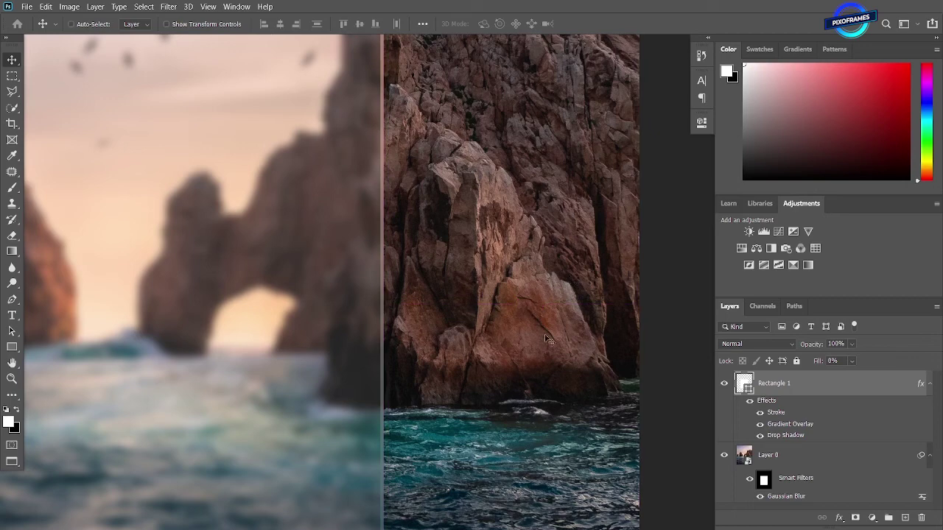
{"action": "key", "text": "ctrl+minus"}
{"action": "key", "text": "ctrl+minus"}
{"action": "key", "text": "ctrl+minus"}
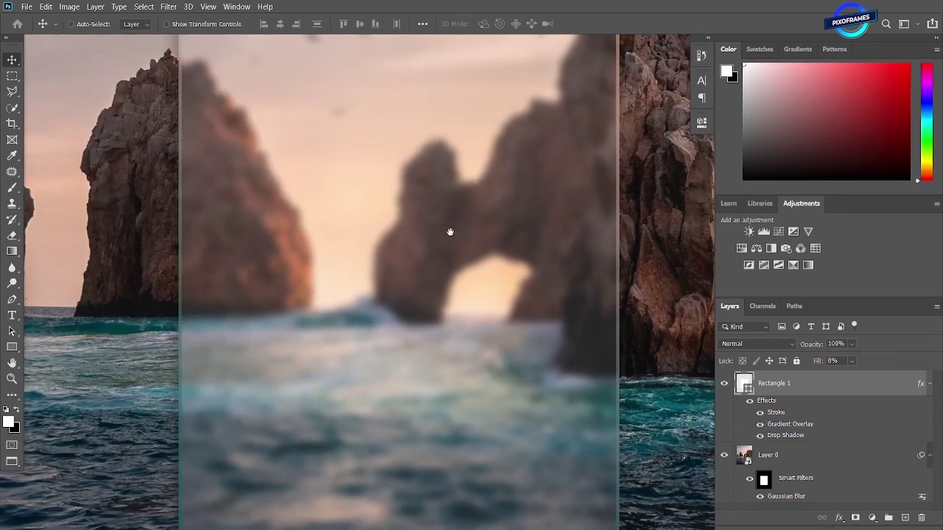
{"action": "left_click_drag", "start_coordinate": [448, 231], "coordinate": [428, 313]}
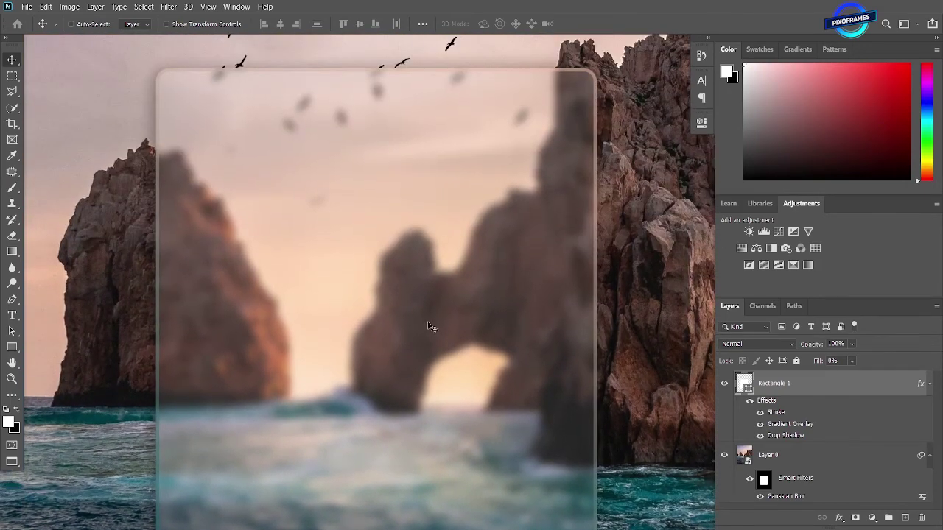